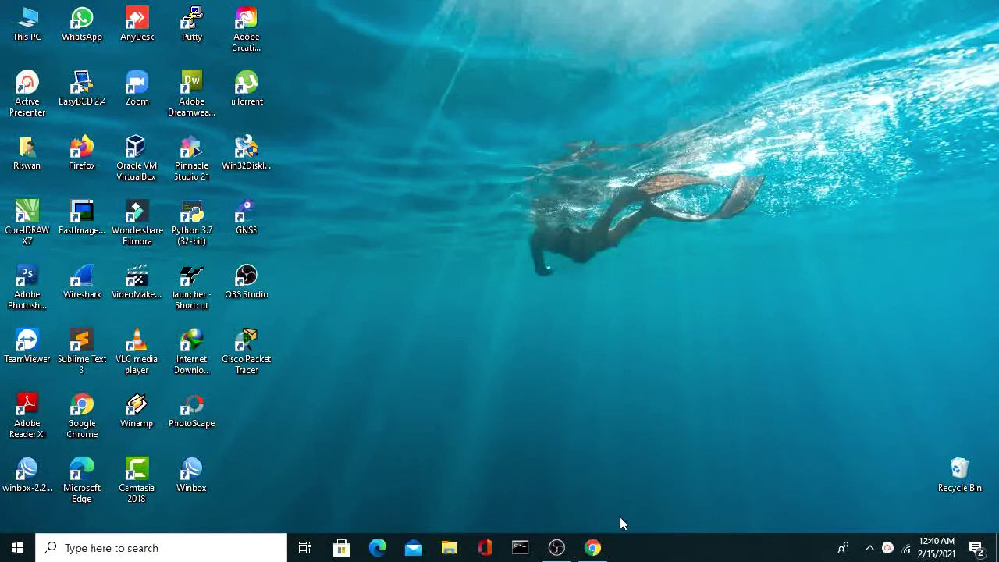
- Search Google in Chrome for "download obs studio" and open the official obsproject.com download page
{"action": "left_click", "coordinate": [593, 548]}
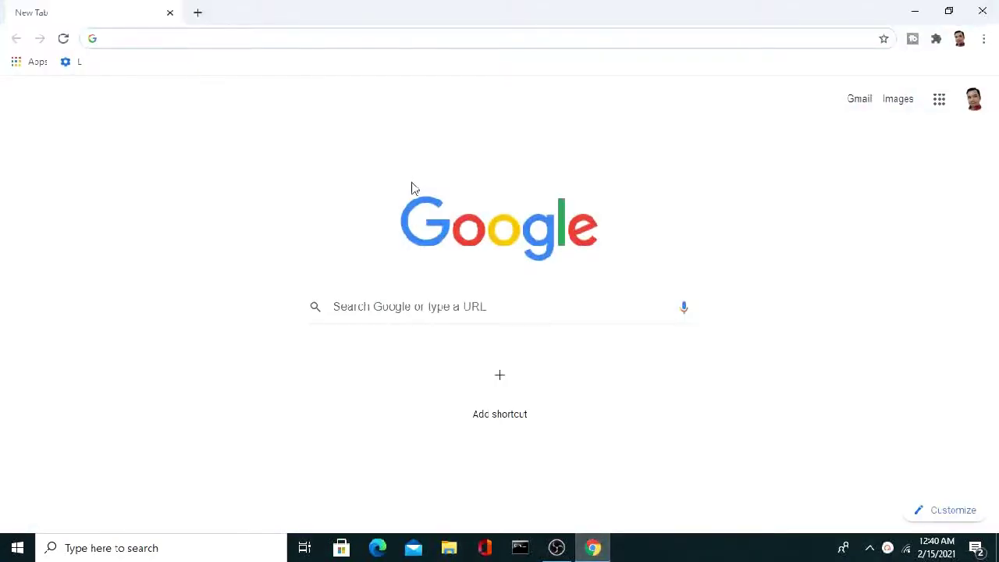
{"action": "left_click", "coordinate": [359, 307]}
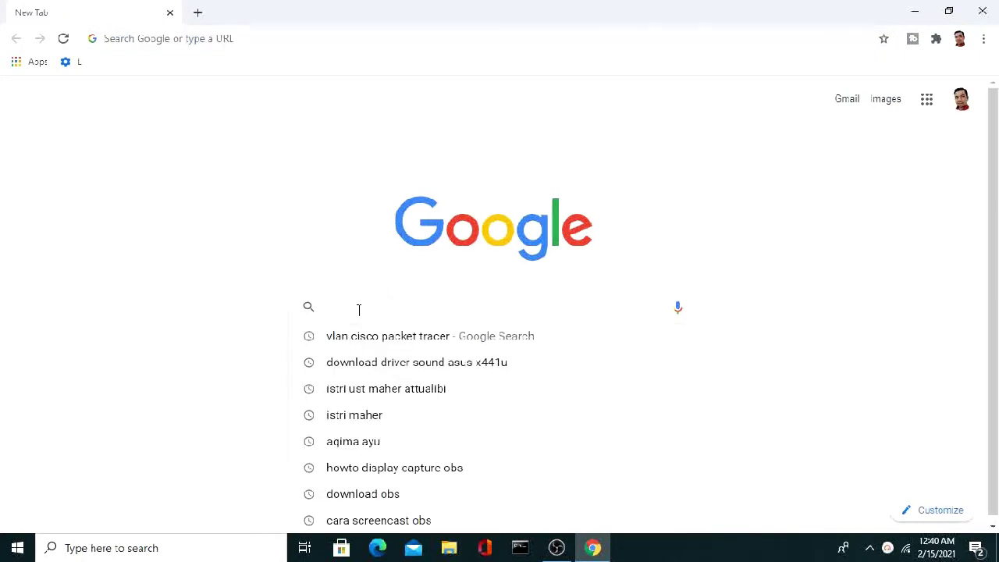
{"action": "type", "text": "download "}
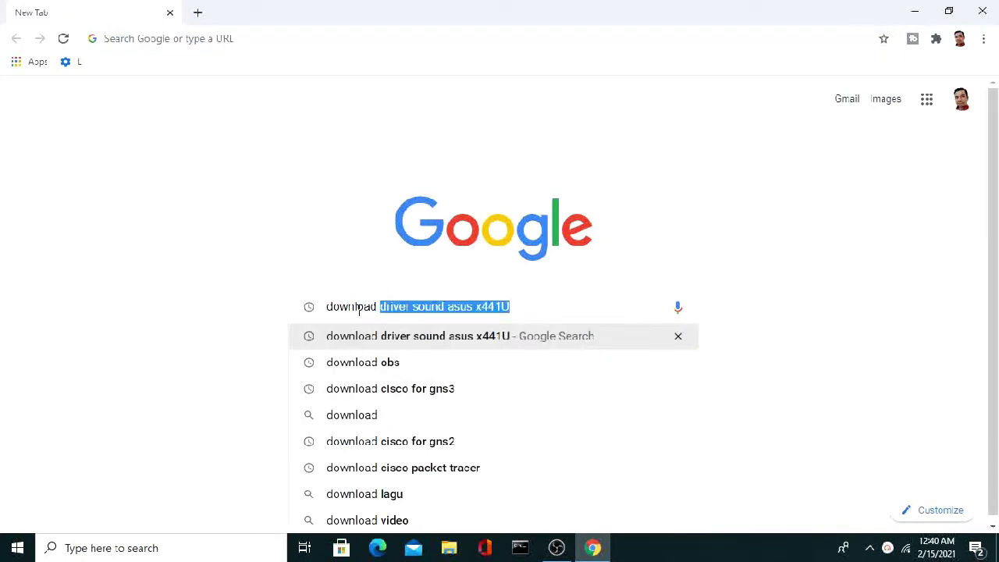
{"action": "type", "text": "obs "}
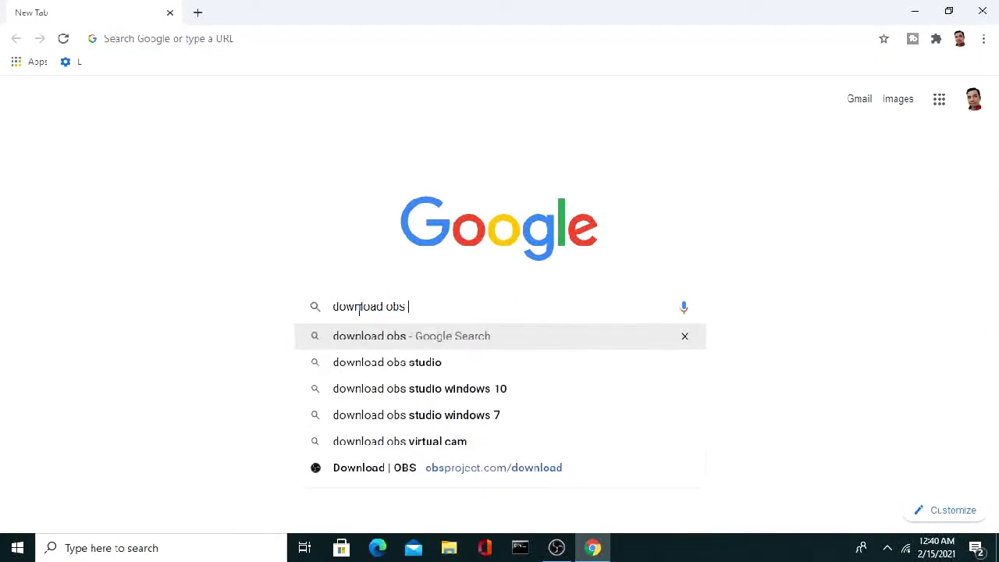
{"action": "type", "text": "studio"}
{"action": "key", "text": "Return"}
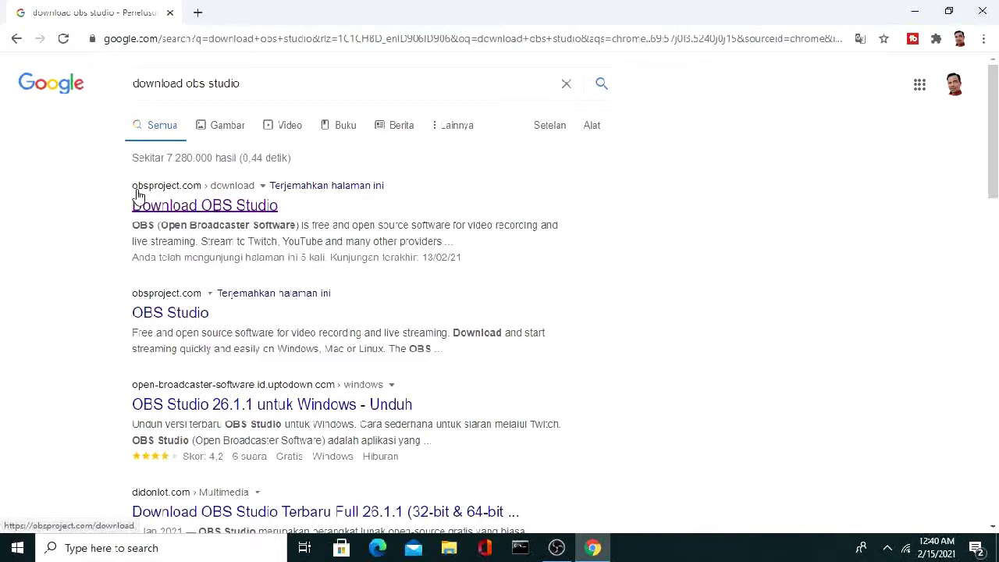
{"action": "left_click", "coordinate": [221, 207]}
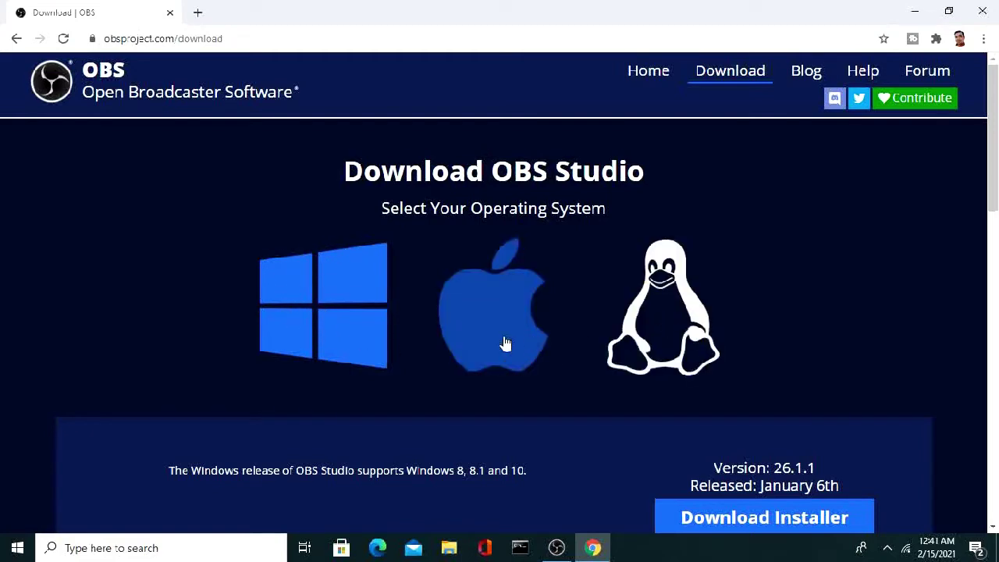
- Examine the OBS Studio download options for Windows, Linux and macOS on the download page
{"action": "scroll", "coordinate": [511, 343], "scroll_direction": "down", "scroll_amount": 3}
{"action": "scroll", "coordinate": [500, 324], "scroll_direction": "up", "scroll_amount": 2}
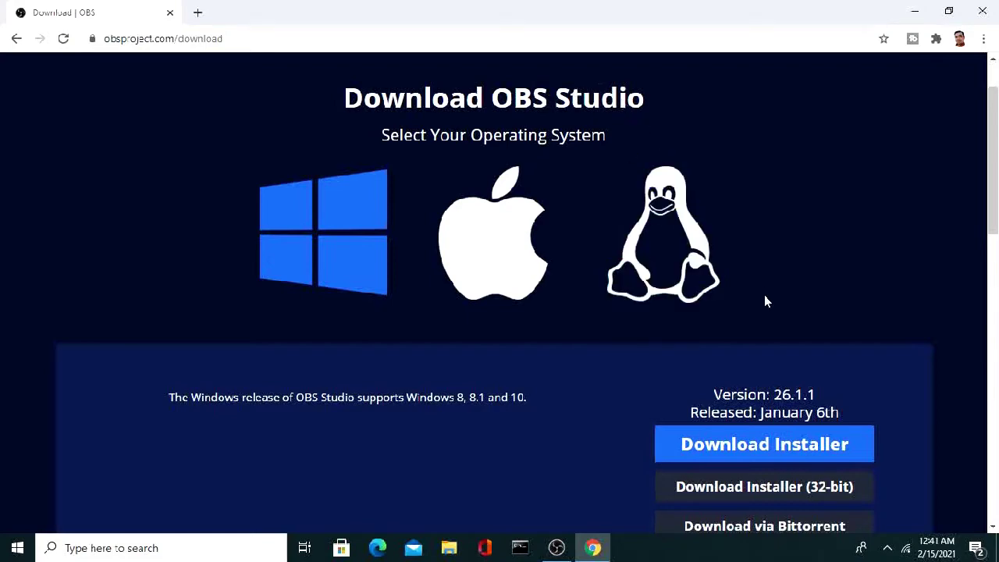
{"action": "scroll", "coordinate": [767, 306], "scroll_direction": "down", "scroll_amount": 2}
{"action": "scroll", "coordinate": [509, 281], "scroll_direction": "up", "scroll_amount": 1}
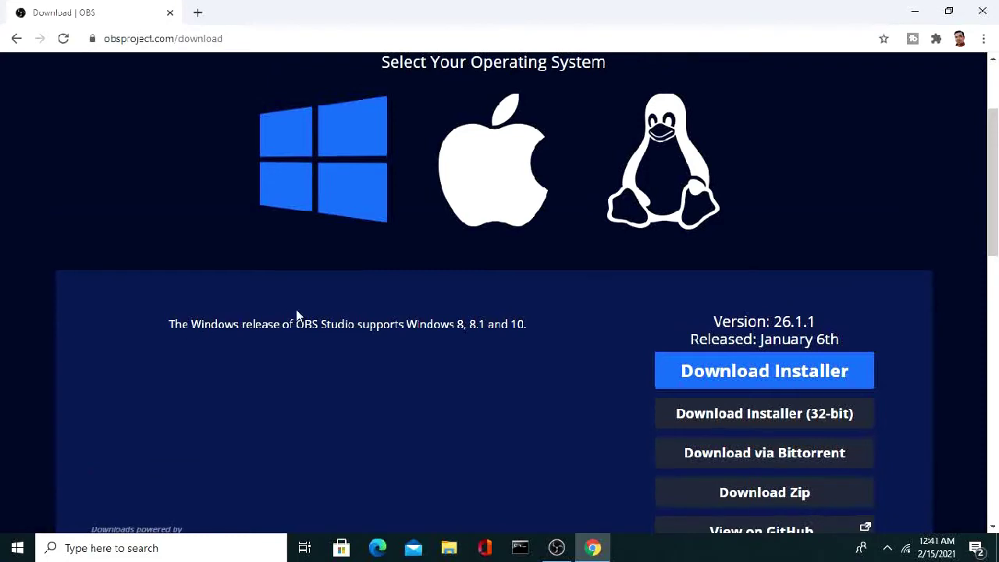
{"action": "scroll", "coordinate": [313, 313], "scroll_direction": "up", "scroll_amount": 2}
{"action": "scroll", "coordinate": [327, 310], "scroll_direction": "down", "scroll_amount": 1}
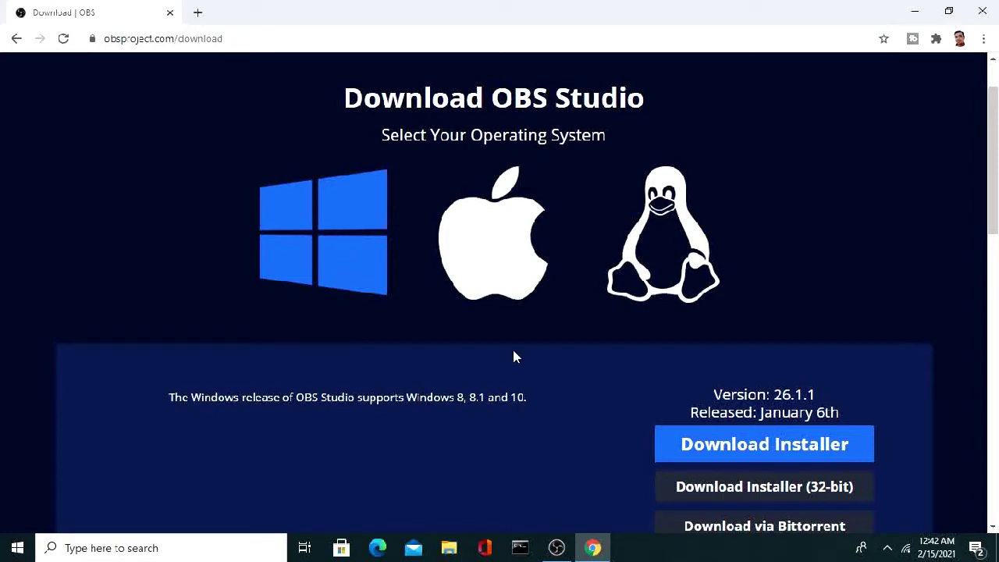
{"action": "scroll", "coordinate": [557, 379], "scroll_direction": "down", "scroll_amount": 2}
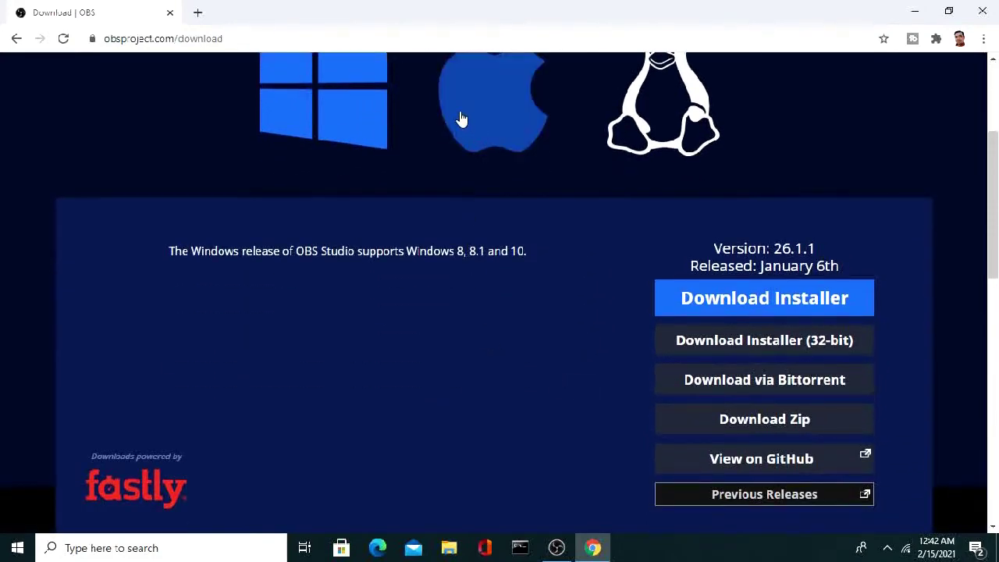
{"action": "left_click", "coordinate": [511, 133]}
{"action": "left_click", "coordinate": [661, 129]}
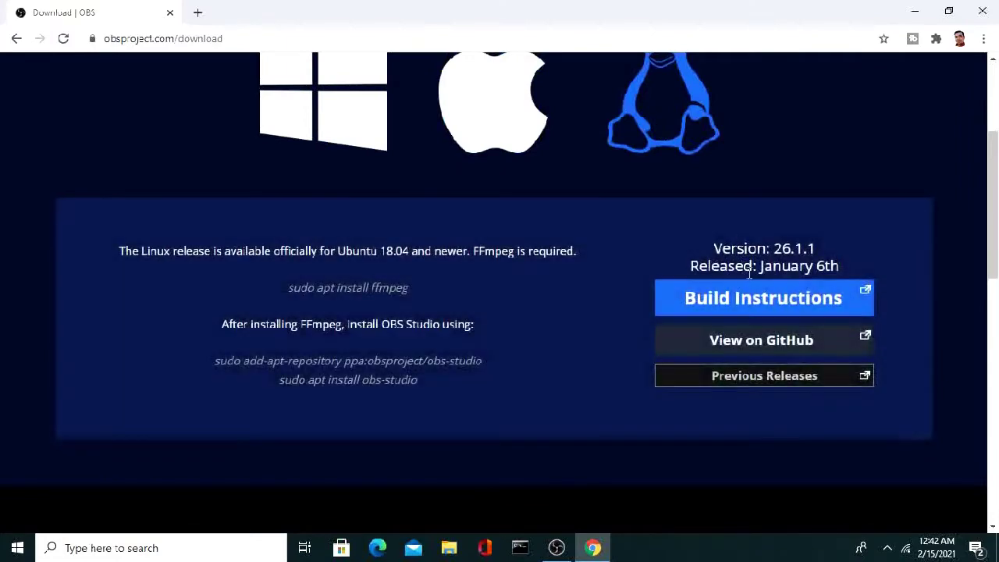
{"action": "scroll", "coordinate": [753, 245], "scroll_direction": "up", "scroll_amount": 2}
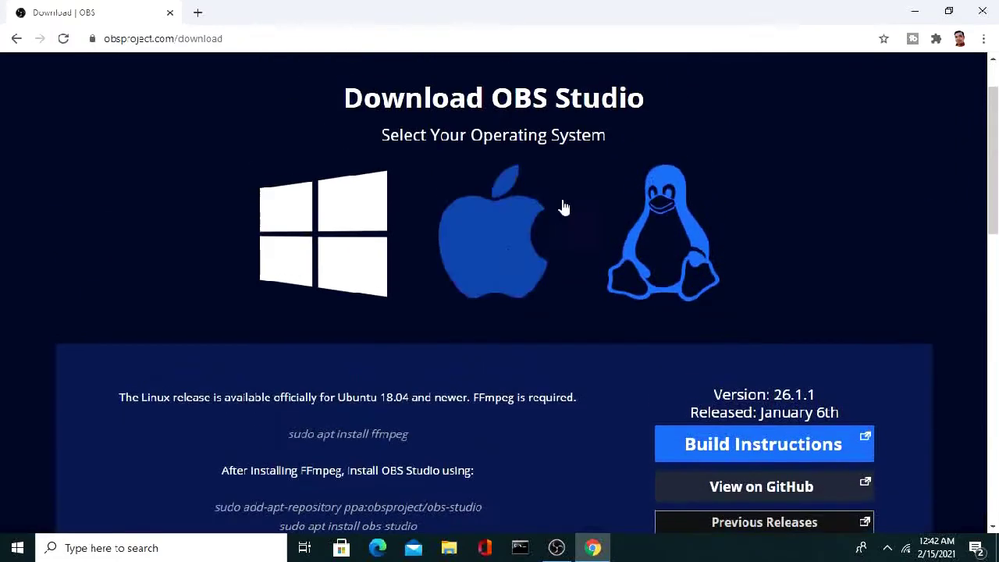
{"action": "left_click", "coordinate": [508, 254]}
{"action": "scroll", "coordinate": [461, 277], "scroll_direction": "down", "scroll_amount": 1}
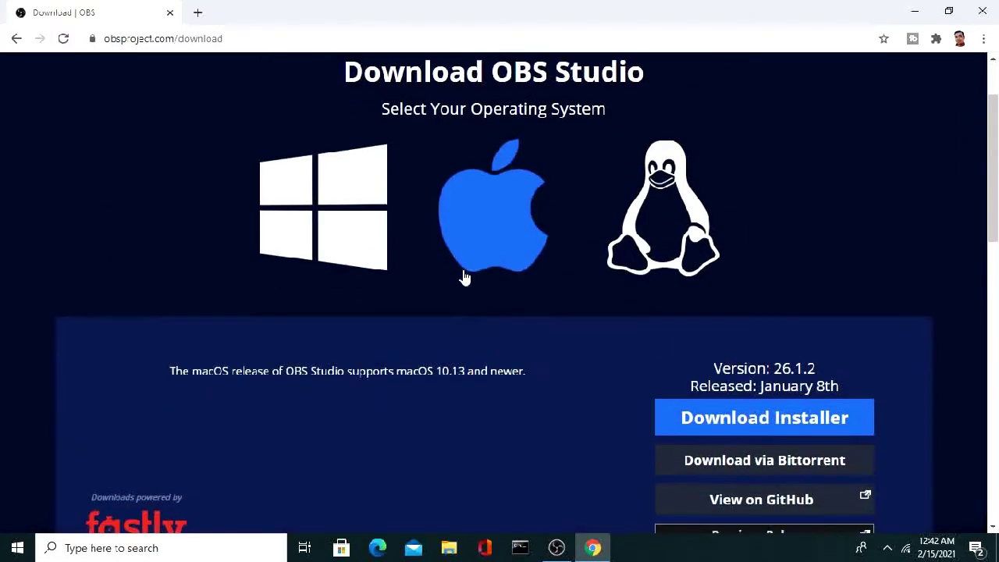
- Request the Windows installer of OBS Studio 26.1.1 and dismiss the save dialog
{"action": "left_click", "coordinate": [344, 180]}
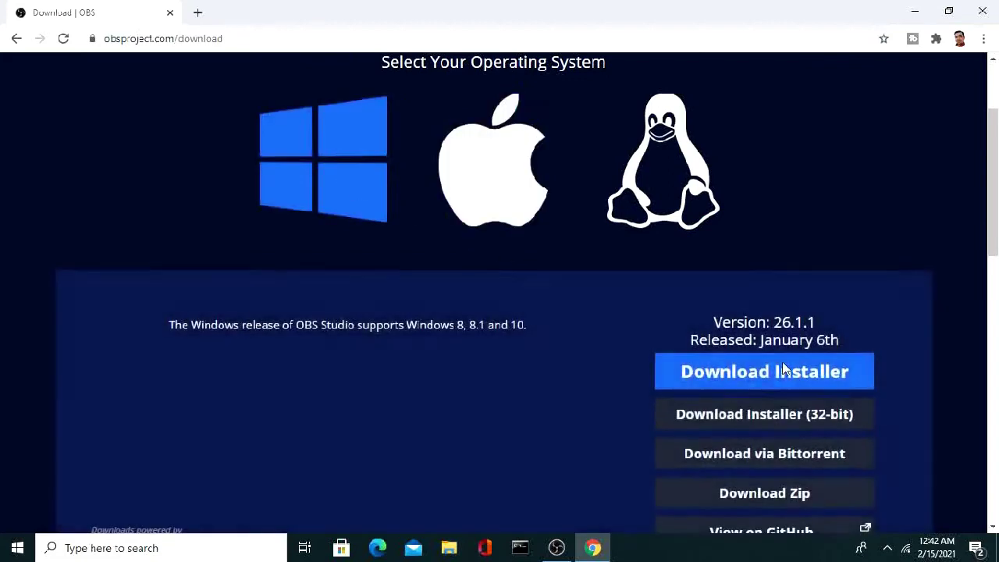
{"action": "scroll", "coordinate": [854, 379], "scroll_direction": "down", "scroll_amount": 2}
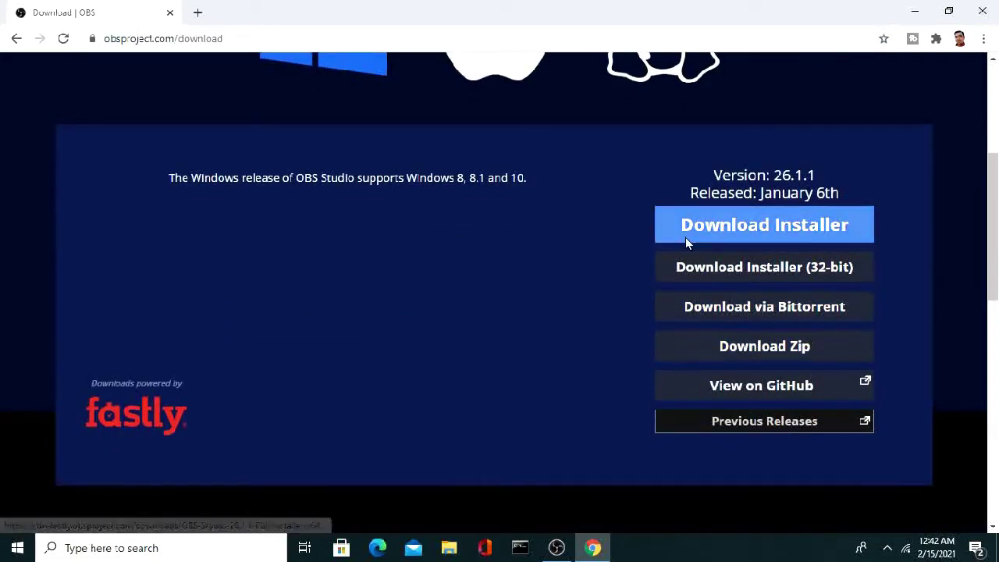
{"action": "left_click", "coordinate": [757, 230]}
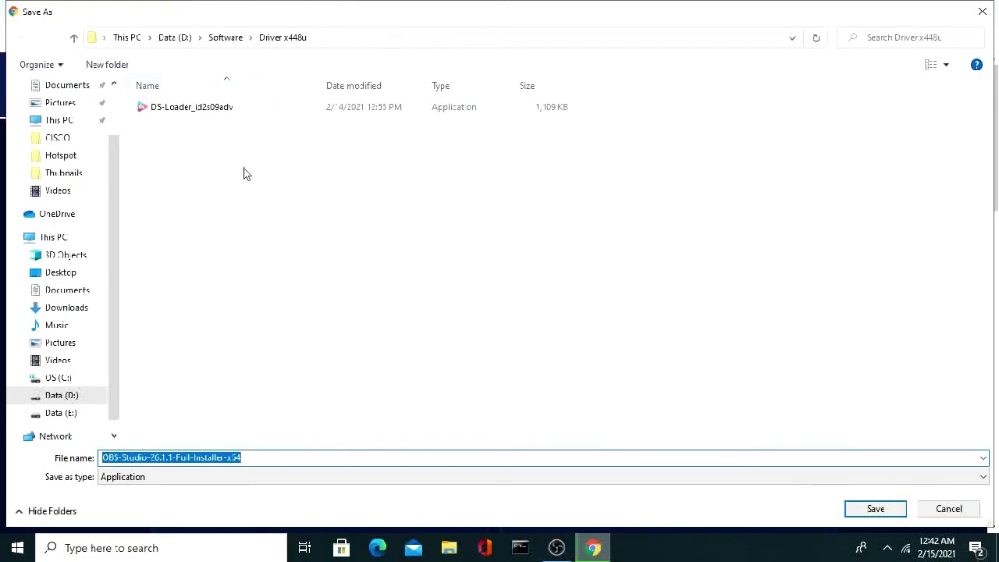
{"action": "left_click", "coordinate": [982, 12]}
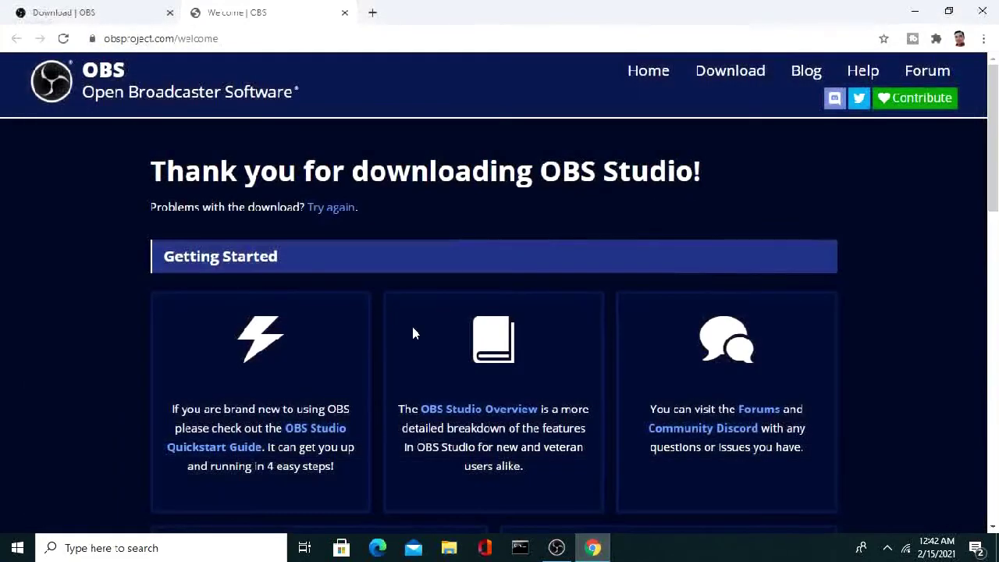
- Return to the OBS download page, request the Windows installer once more and cancel saving it
{"action": "left_click", "coordinate": [89, 12]}
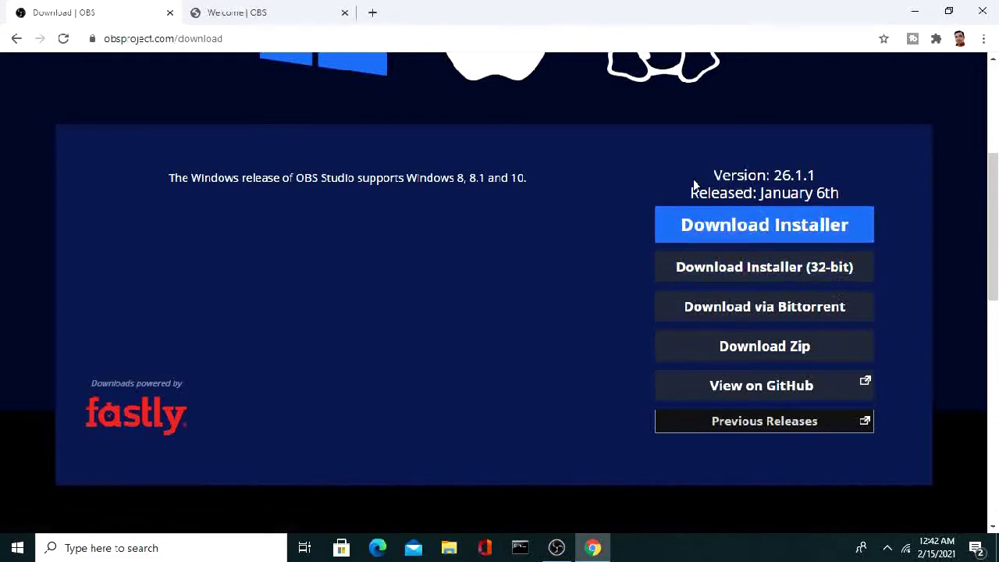
{"action": "left_click", "coordinate": [783, 225]}
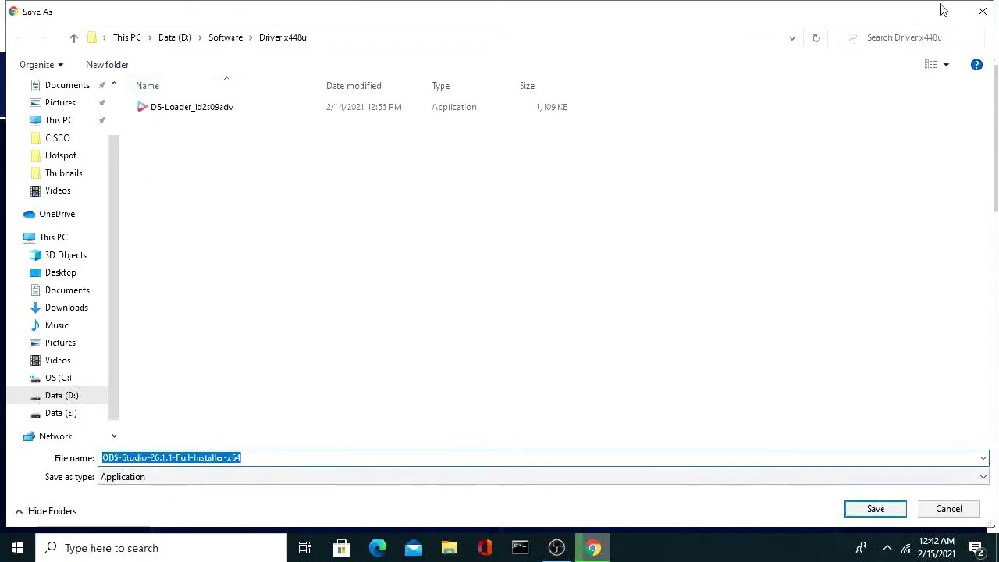
{"action": "left_click", "coordinate": [982, 11]}
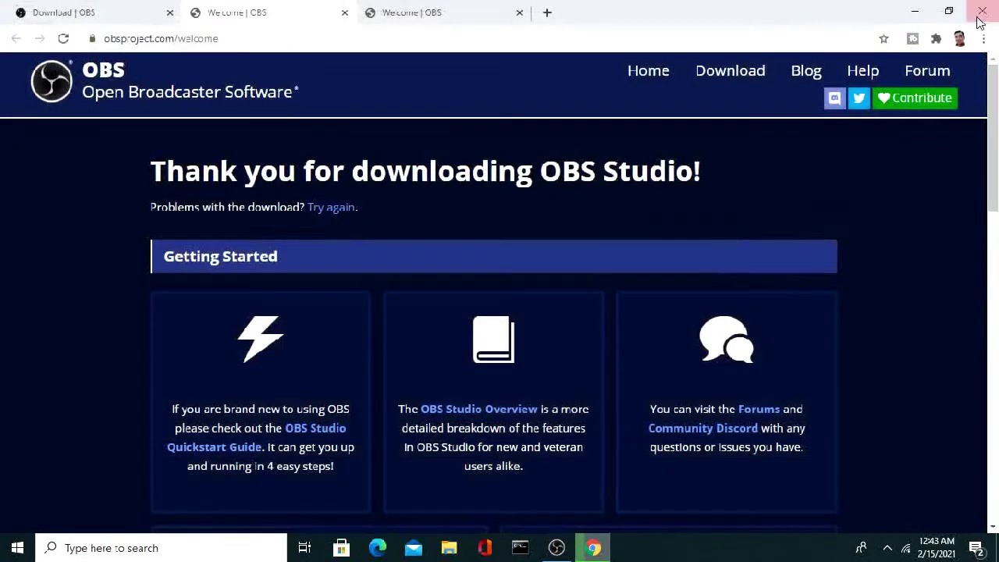
- Minimize the browser and close the OBS Studio window that is already running
{"action": "left_click", "coordinate": [920, 15]}
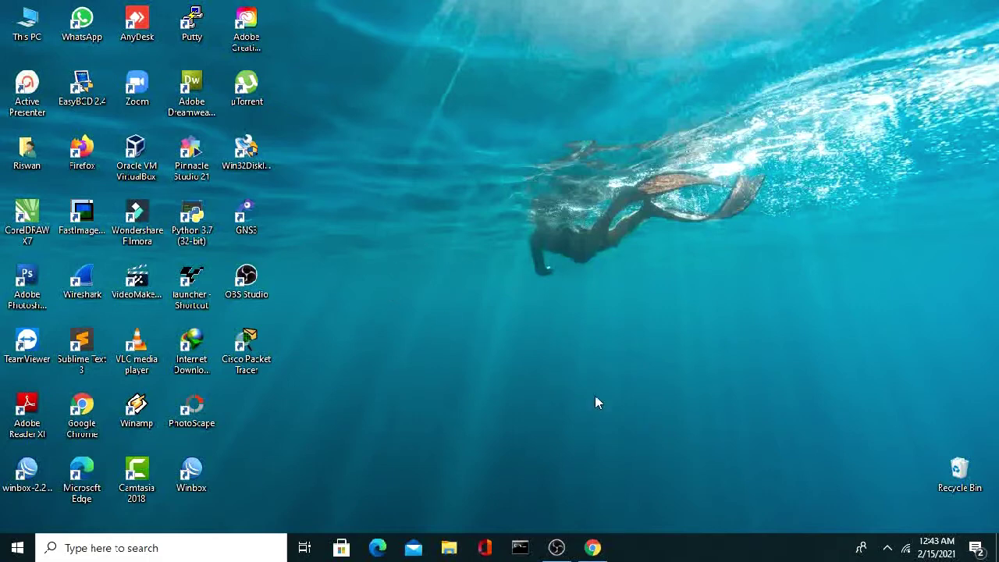
{"action": "double_click", "coordinate": [250, 288]}
{"action": "mouse_move", "coordinate": [557, 551]}
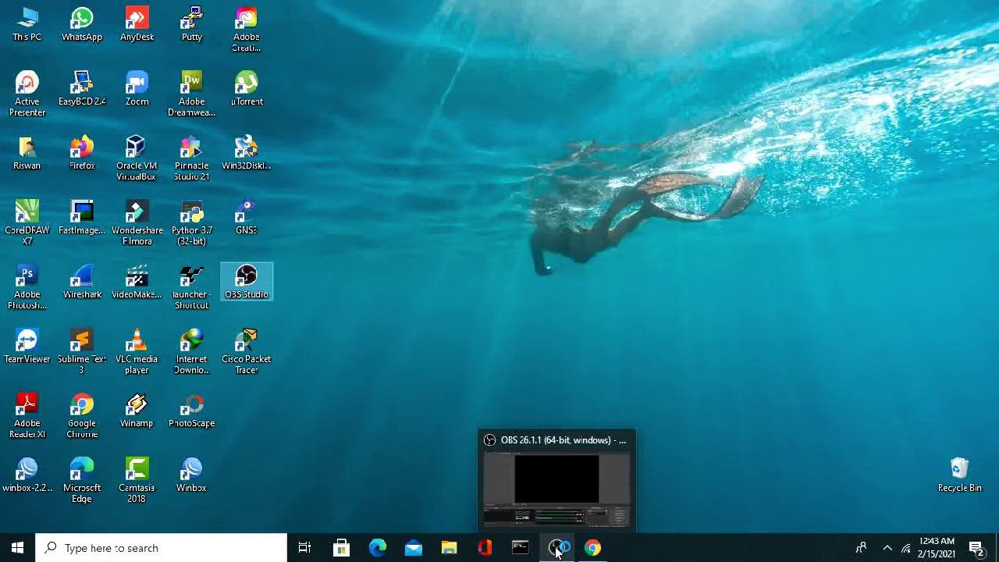
{"action": "left_click", "coordinate": [556, 500]}
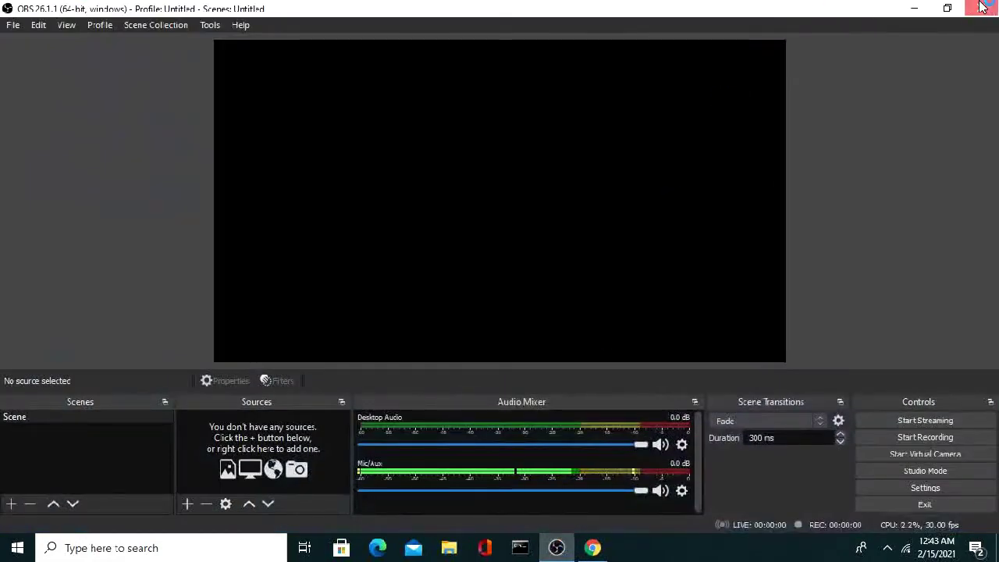
{"action": "left_click", "coordinate": [981, 6]}
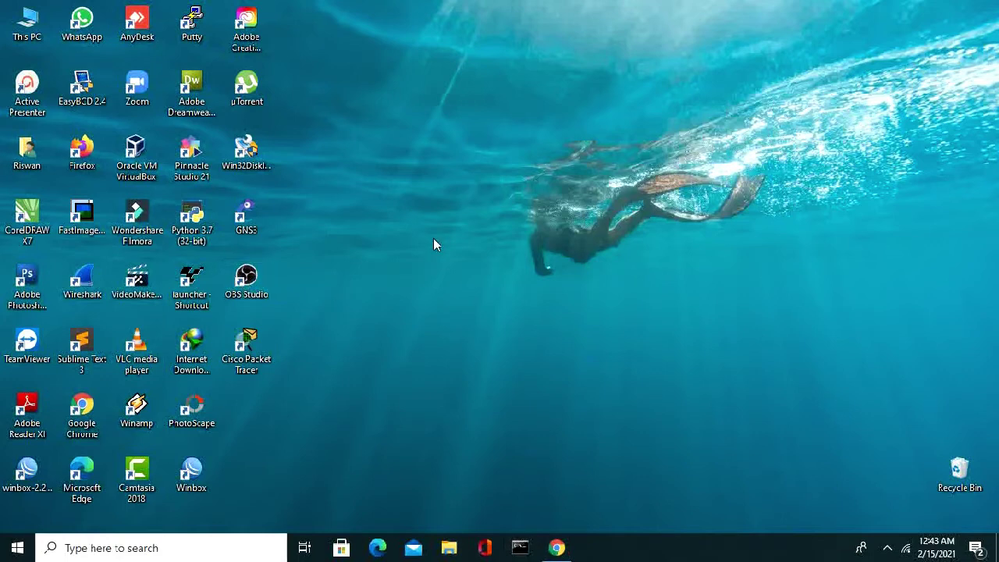
- Cancel the pending second OBS launch and start OBS Studio again from the desktop
{"action": "right_click", "coordinate": [437, 213]}
{"action": "left_click", "coordinate": [478, 256]}
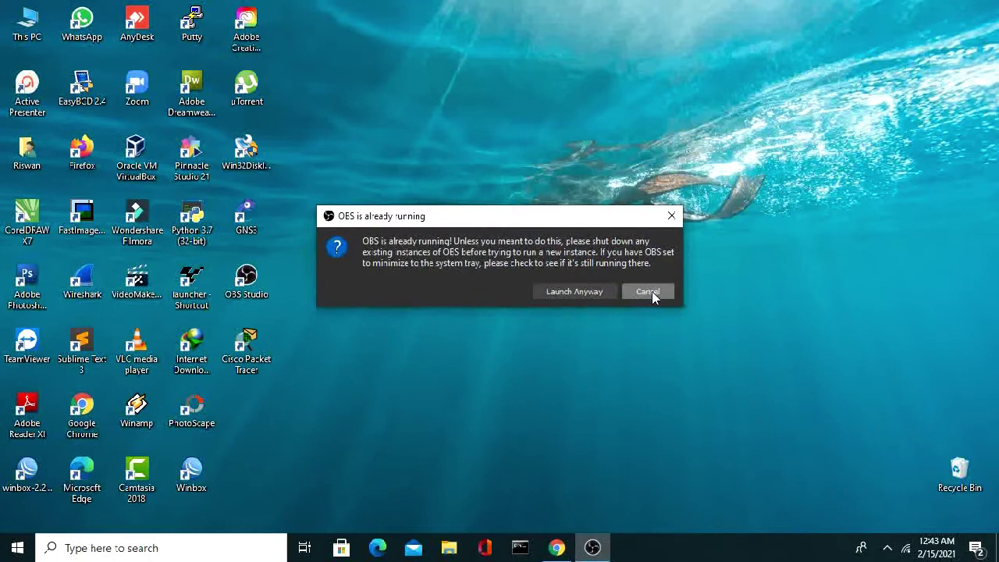
{"action": "left_click", "coordinate": [669, 217]}
{"action": "left_click", "coordinate": [886, 547]}
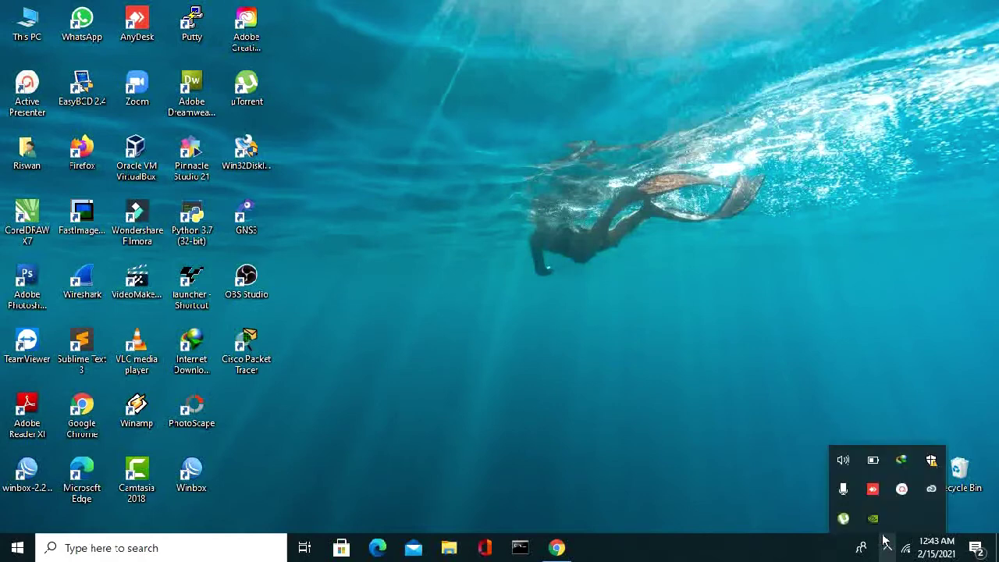
{"action": "left_click", "coordinate": [356, 370]}
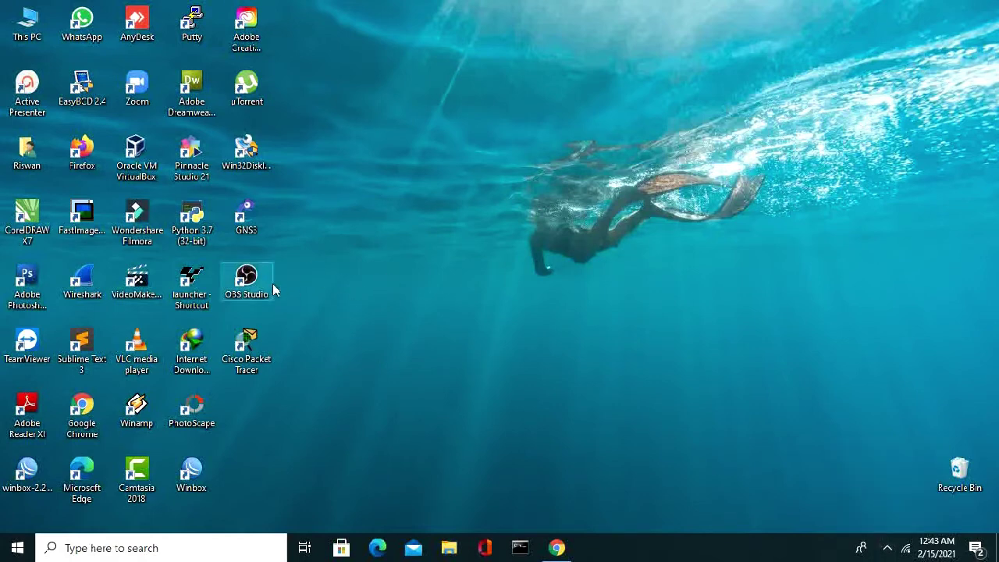
{"action": "double_click", "coordinate": [246, 282]}
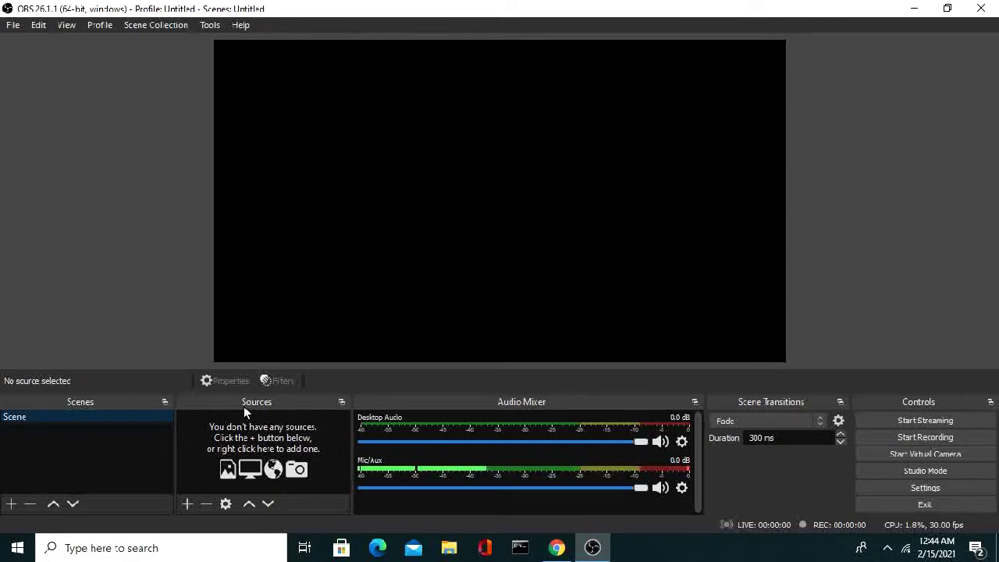
- Add a new Display Capture source named "Display Capture" to the scene with Make source visible enabled
{"action": "left_click", "coordinate": [185, 503]}
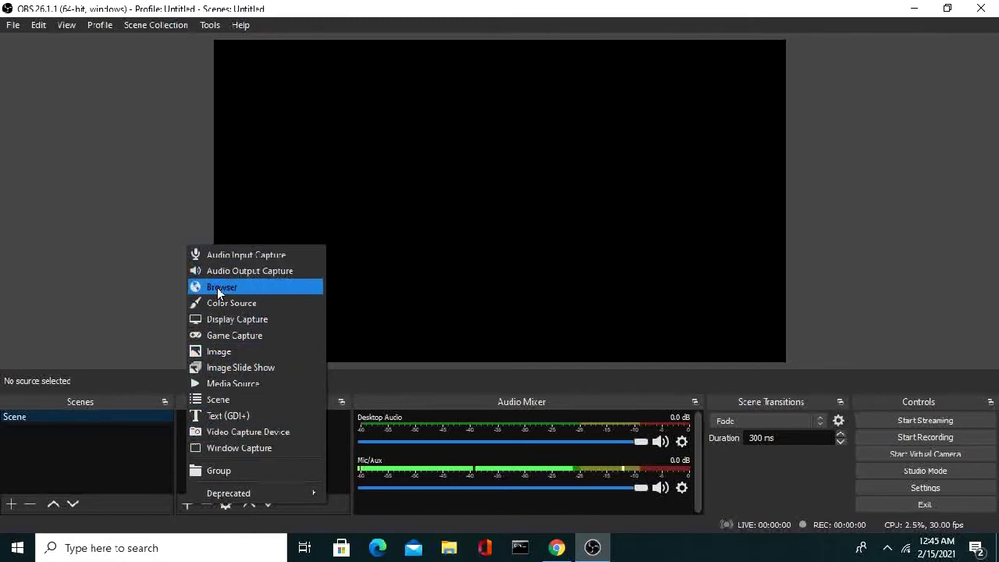
{"action": "left_click", "coordinate": [251, 320]}
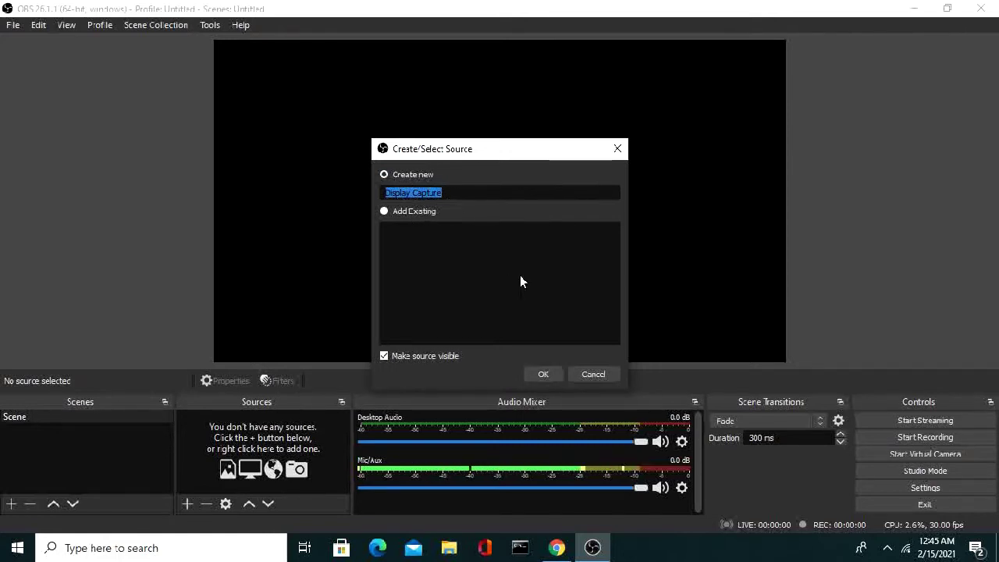
{"action": "left_click", "coordinate": [383, 357]}
{"action": "left_click", "coordinate": [385, 357]}
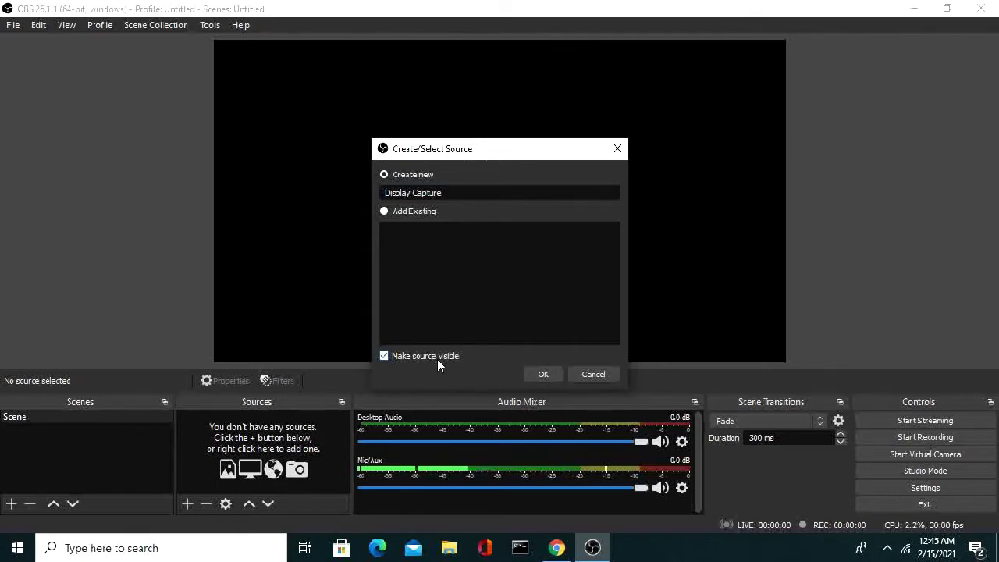
{"action": "left_click", "coordinate": [543, 375]}
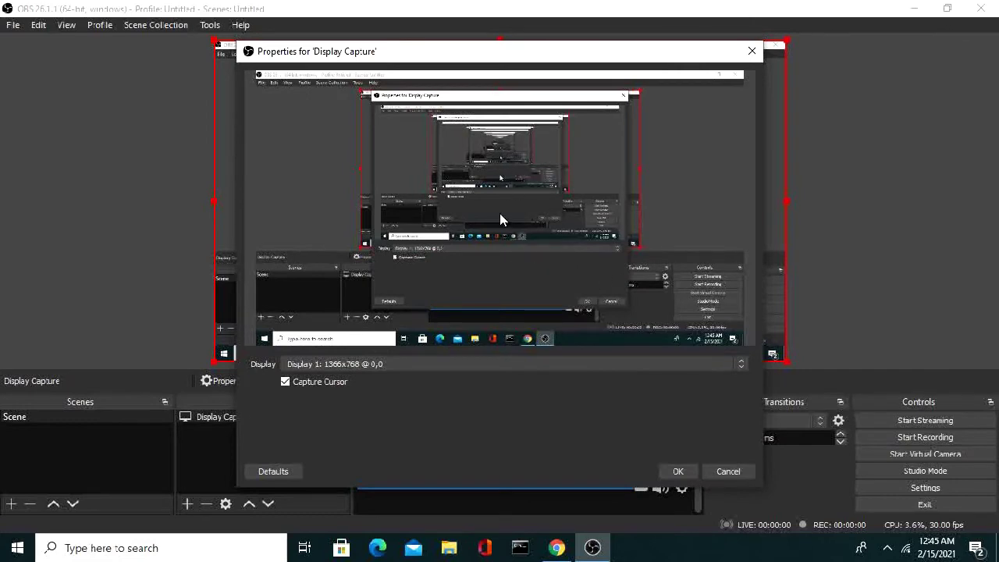
- Set the source to capture Display 1: 1366x768 @ 0,0 with Capture Cursor enabled and accept its properties
{"action": "left_click", "coordinate": [346, 365]}
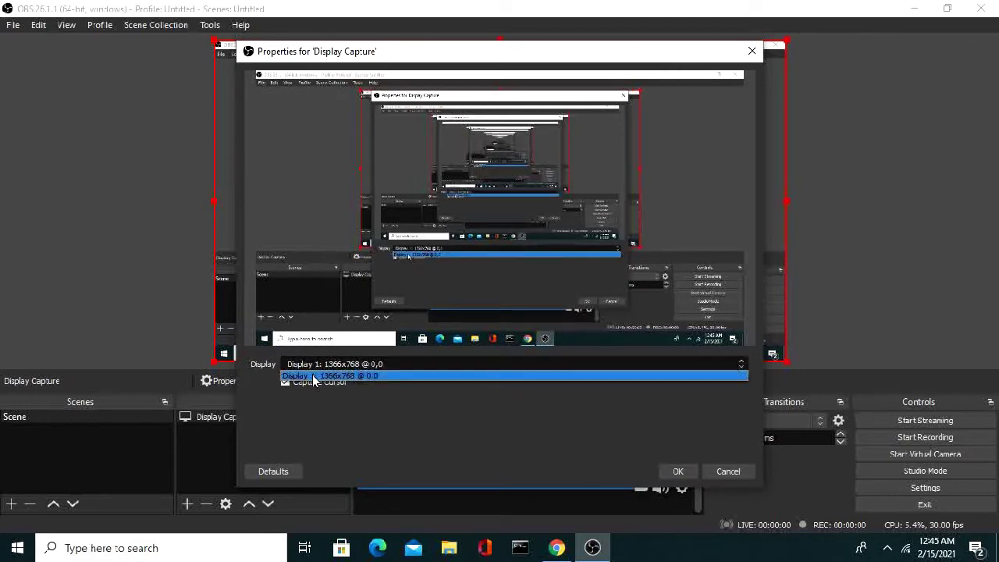
{"action": "left_click", "coordinate": [328, 375]}
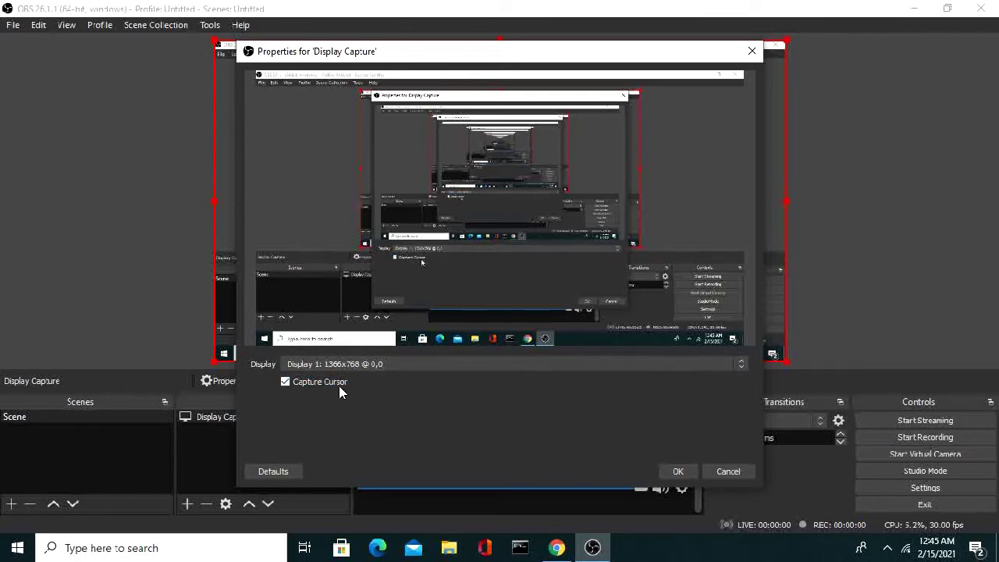
{"action": "left_click", "coordinate": [285, 382]}
{"action": "left_click", "coordinate": [680, 470]}
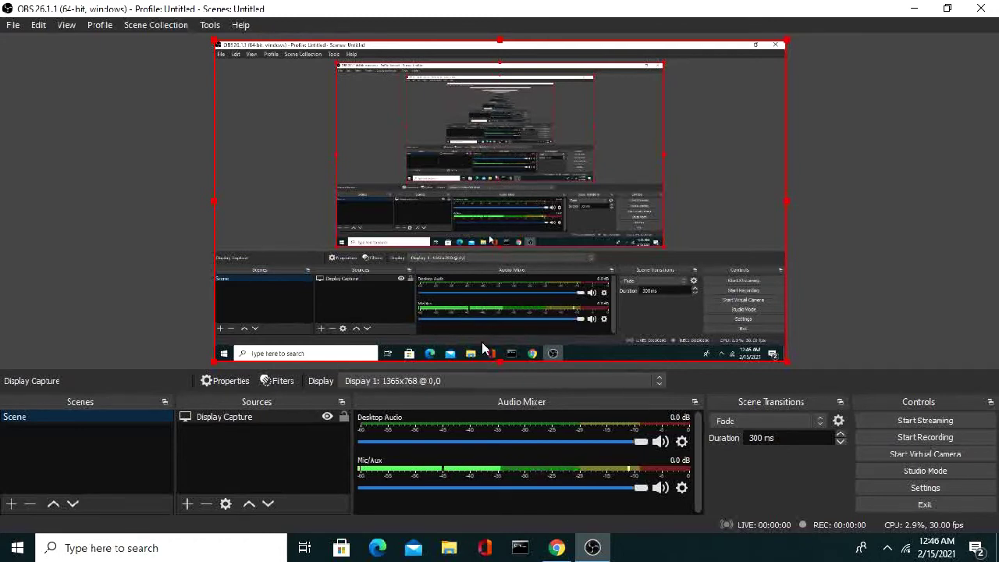
- Record the desktop with the OBS Studio window minimized, stopping the recording from its notification area icon
{"action": "left_click", "coordinate": [908, 443]}
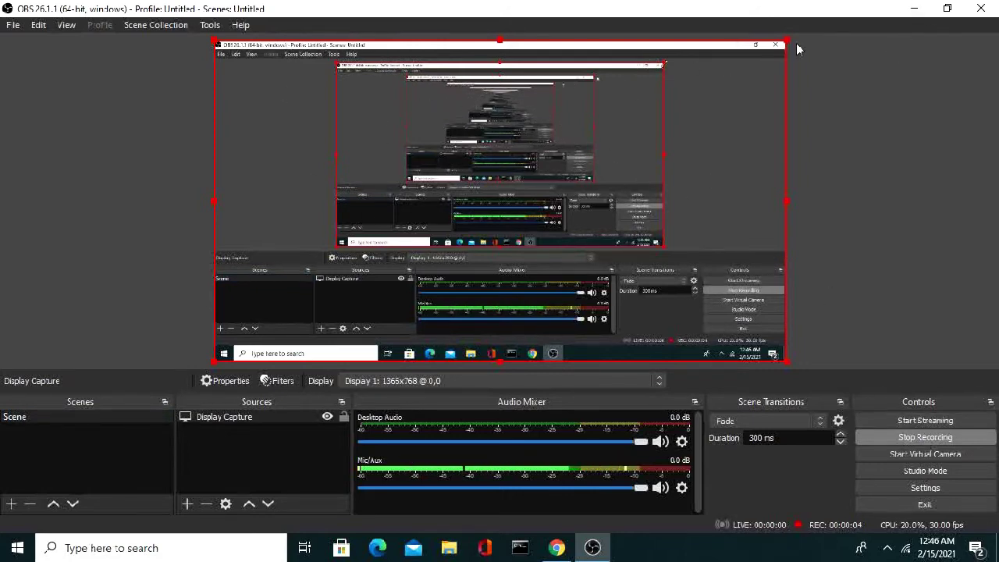
{"action": "left_click", "coordinate": [914, 9]}
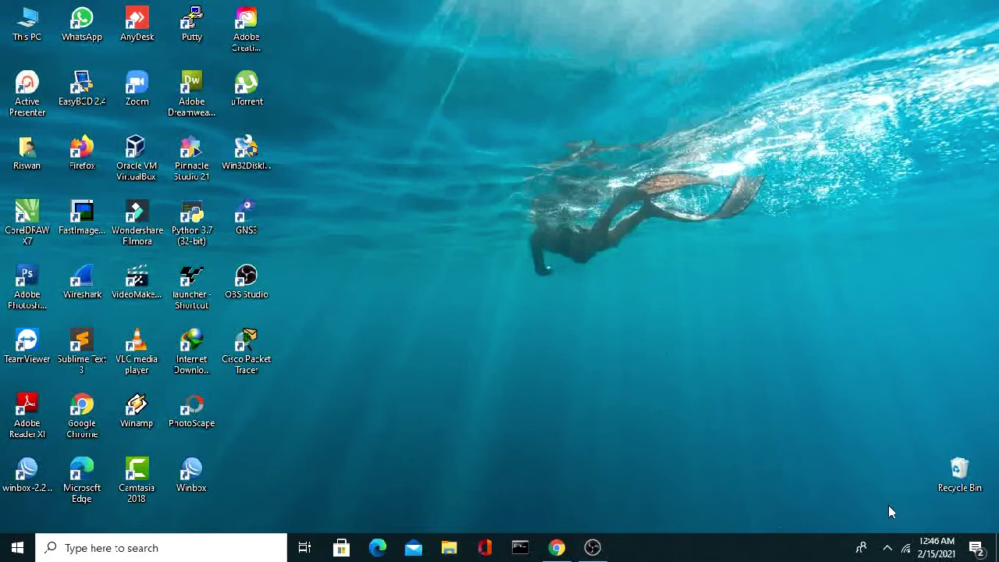
{"action": "left_click", "coordinate": [887, 548]}
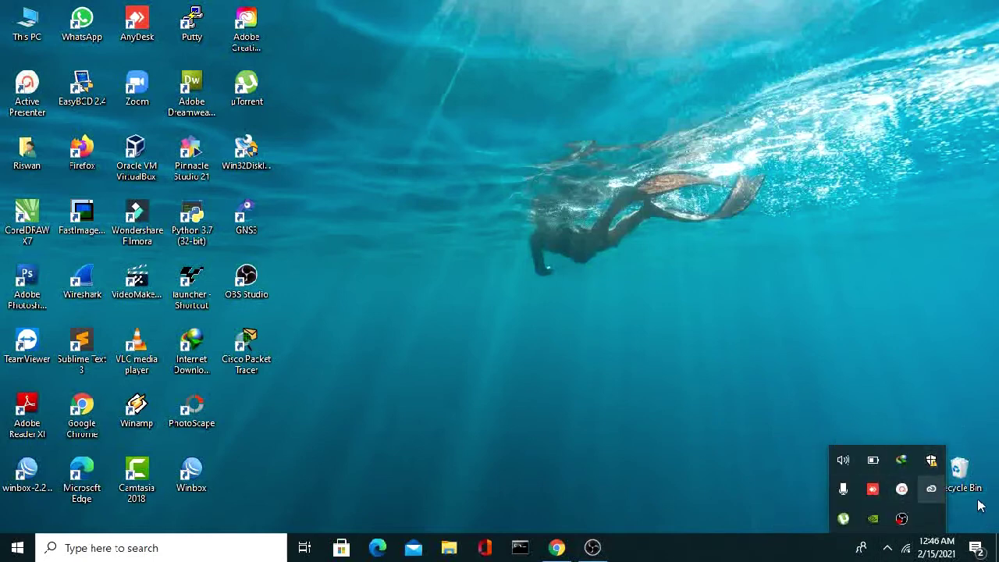
{"action": "right_click", "coordinate": [903, 521]}
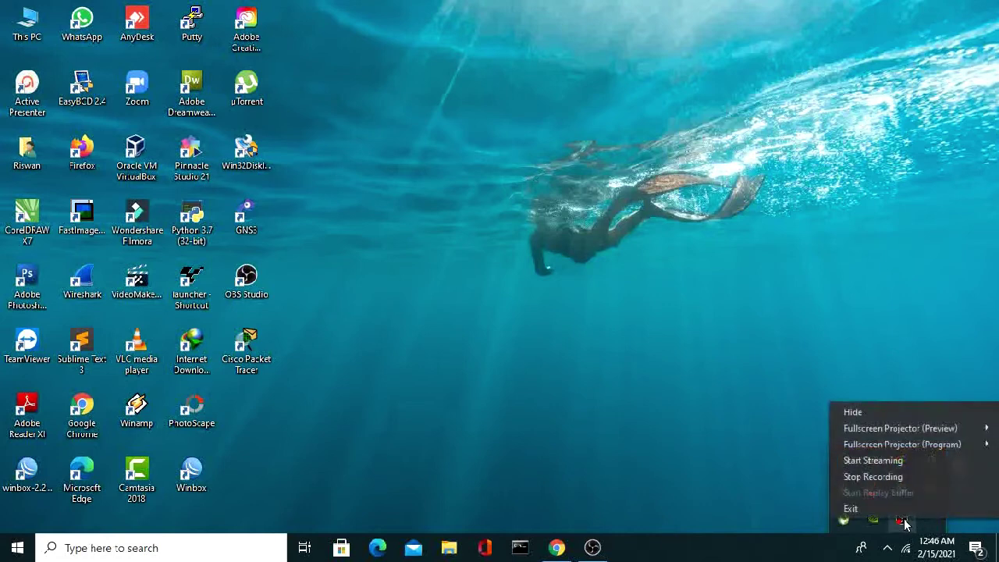
{"action": "left_click", "coordinate": [873, 477]}
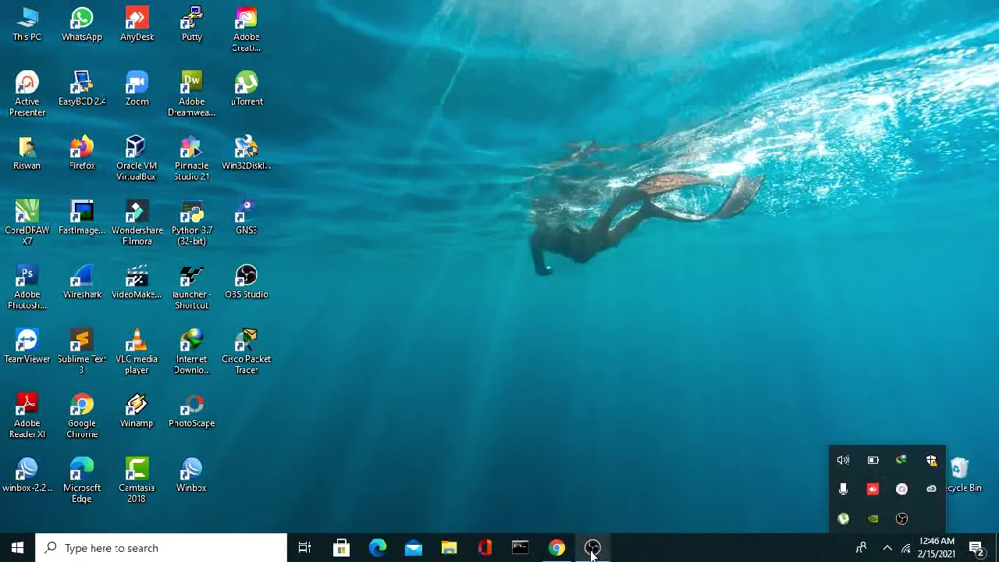
- Restore the OBS Studio window and show the folder that holds the saved recordings
{"action": "left_click", "coordinate": [660, 455]}
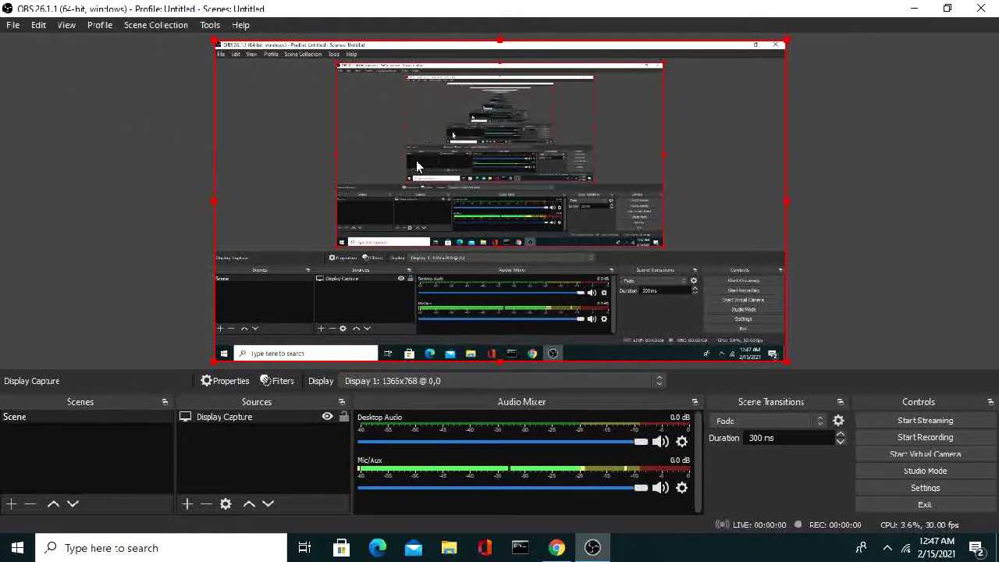
{"action": "left_click", "coordinate": [13, 26]}
{"action": "mouse_move", "coordinate": [38, 24]}
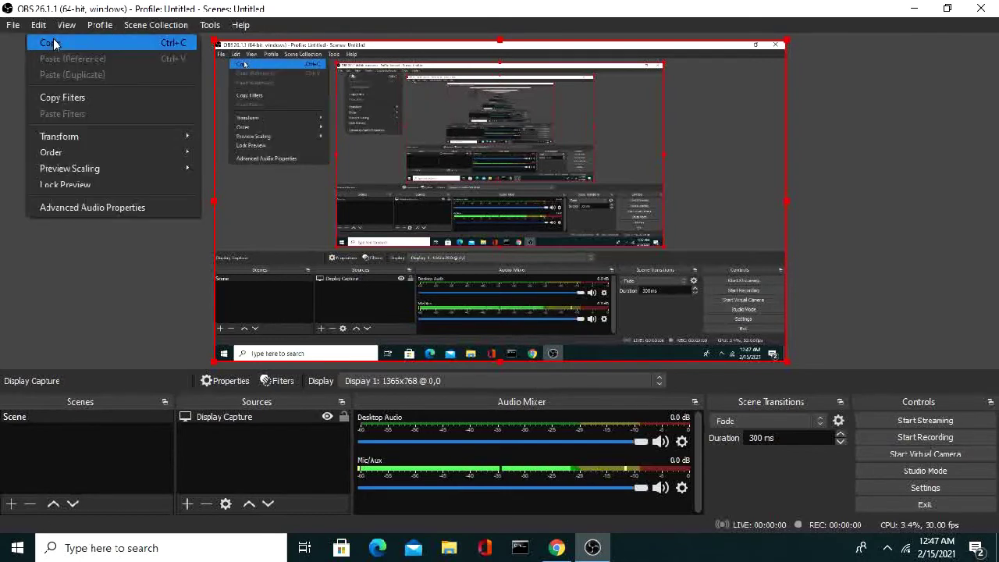
{"action": "left_click", "coordinate": [288, 96]}
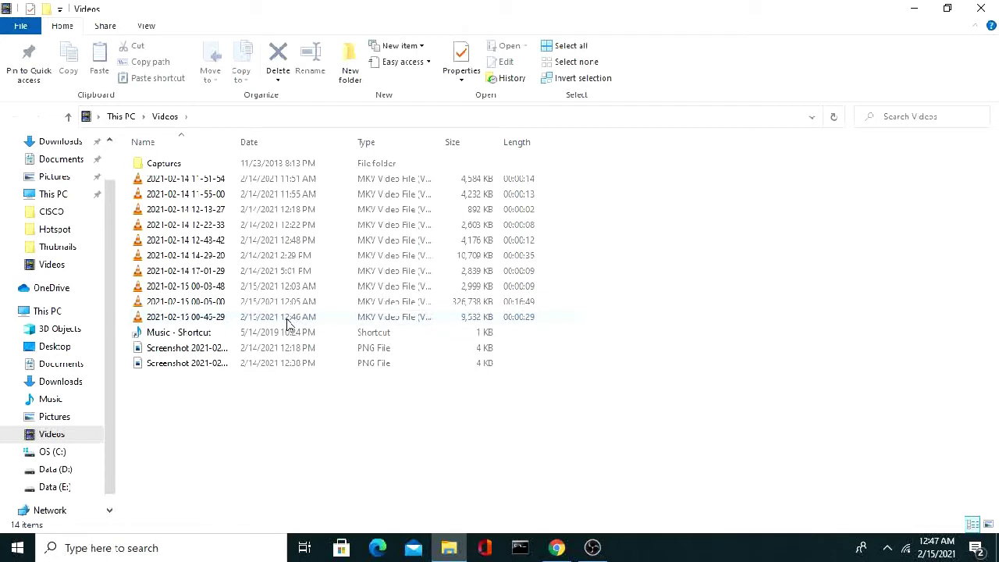
{"action": "left_click", "coordinate": [214, 323]}
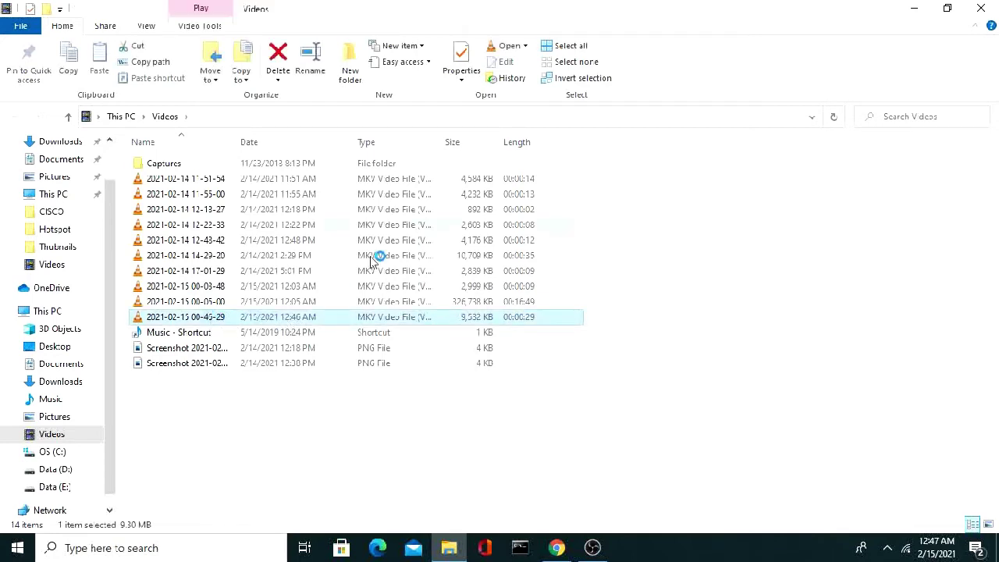
{"action": "left_click", "coordinate": [913, 11]}
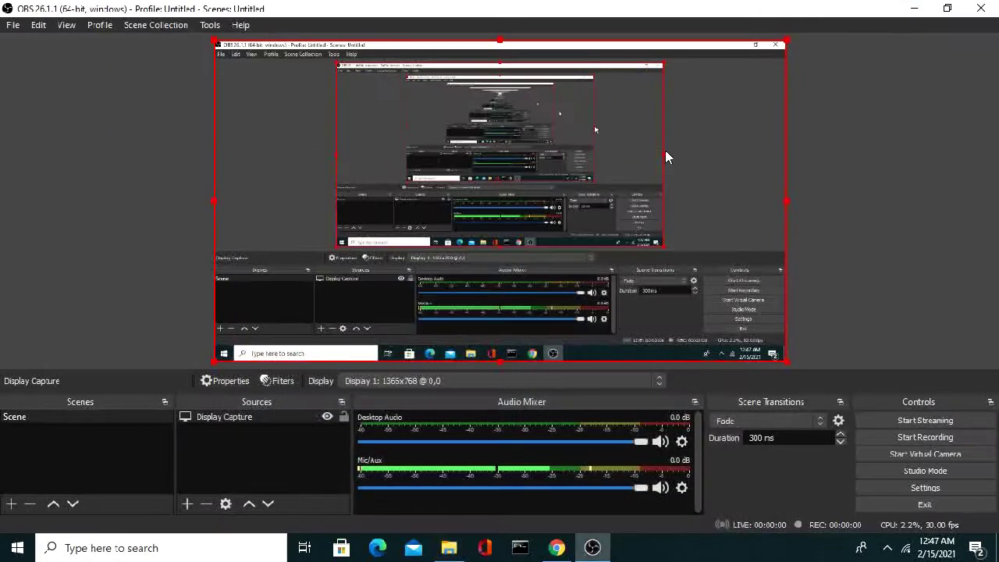
{"action": "left_click", "coordinate": [913, 10]}
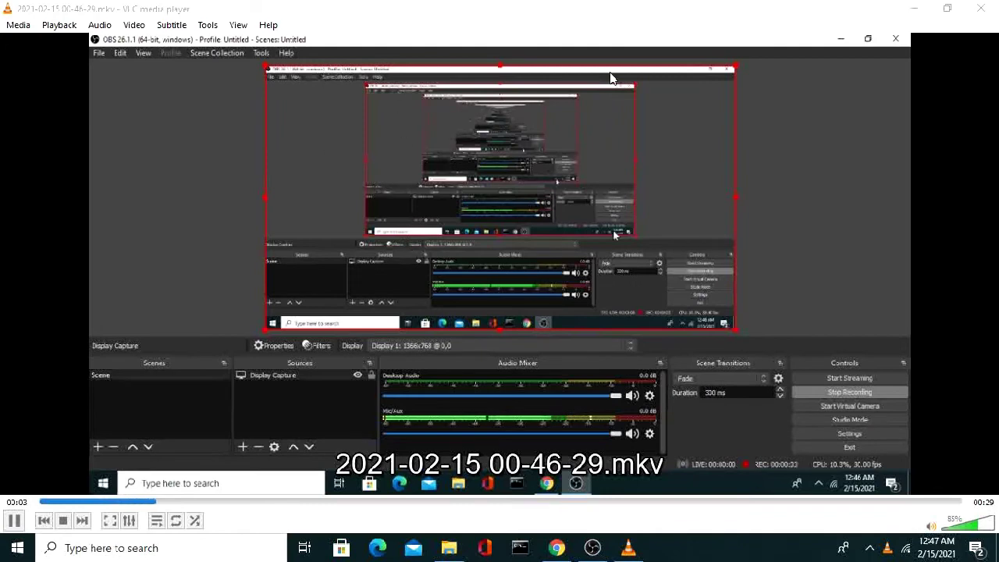
{"action": "left_click", "coordinate": [980, 7]}
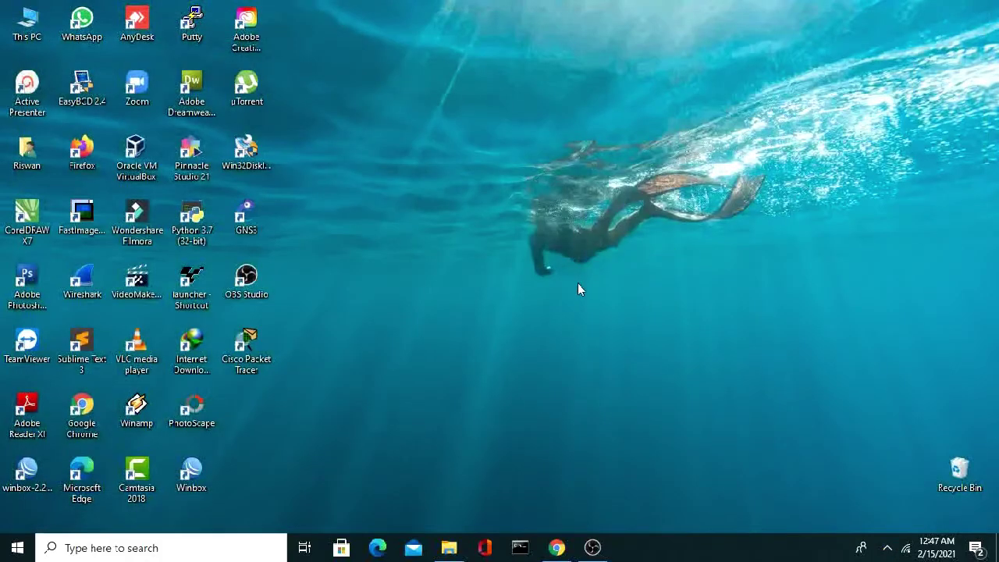
{"action": "left_click", "coordinate": [557, 547]}
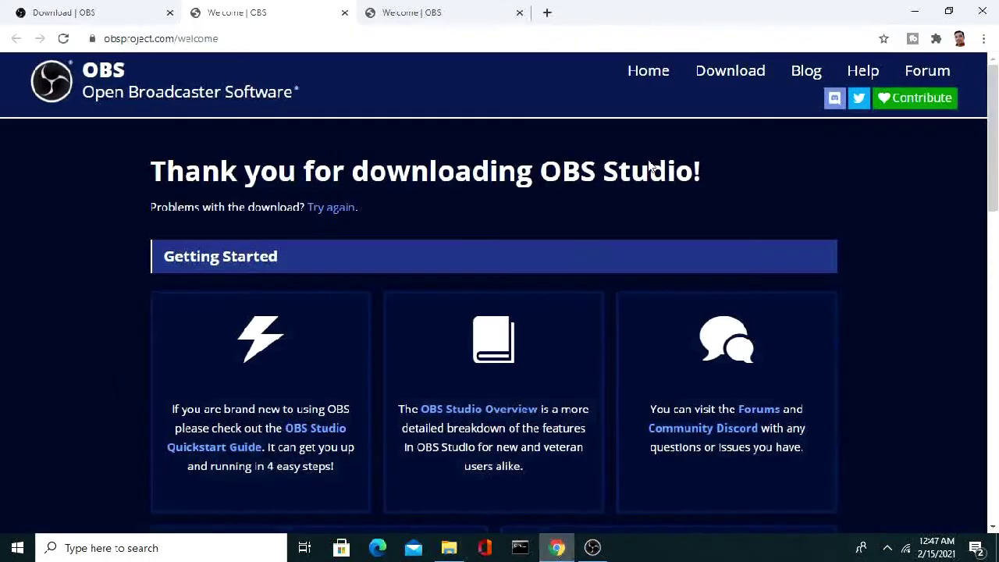
{"action": "left_click", "coordinate": [911, 10]}
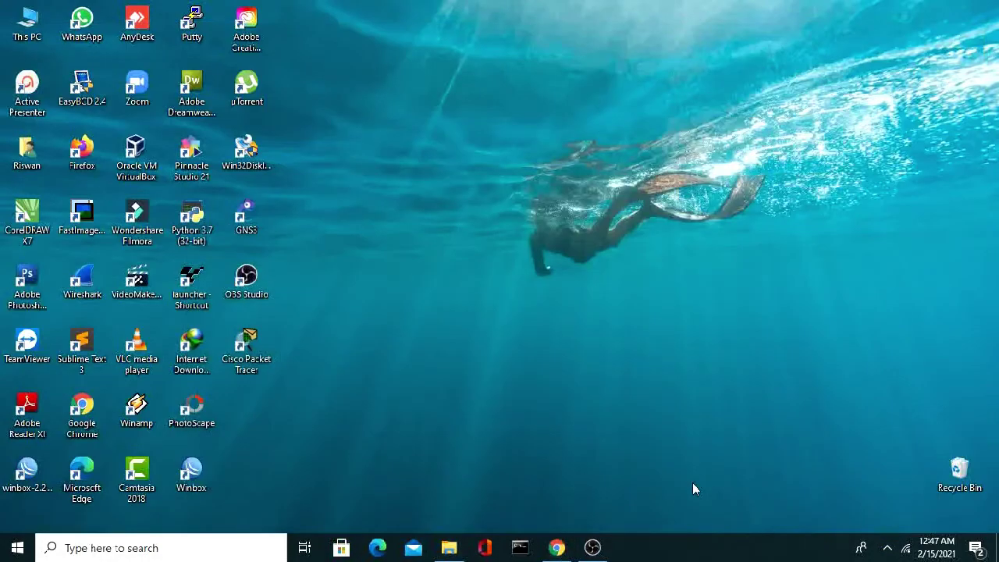
- Return to OBS Studio and start adding a Window Capture source to the scene
{"action": "left_click", "coordinate": [592, 548]}
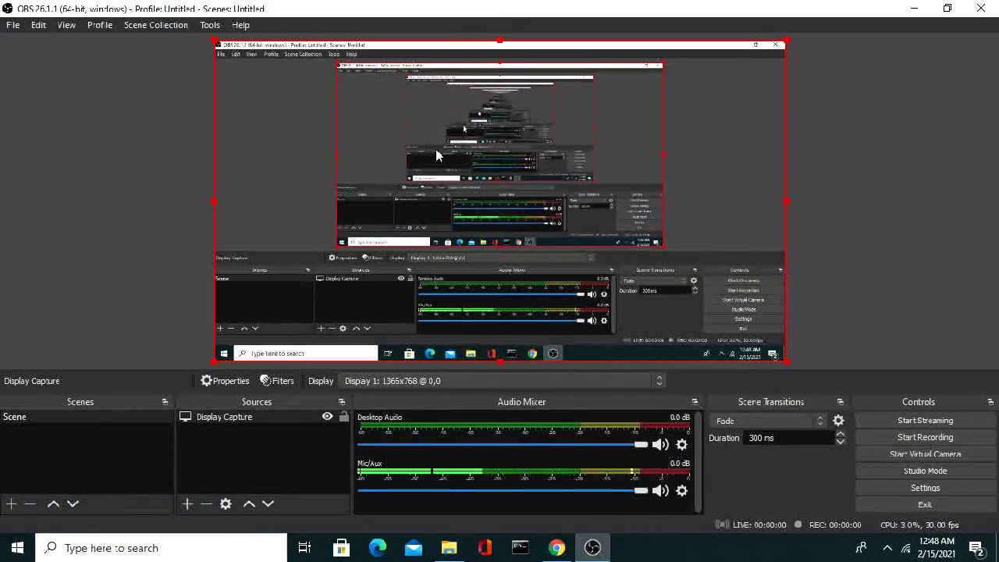
{"action": "left_click", "coordinate": [188, 505]}
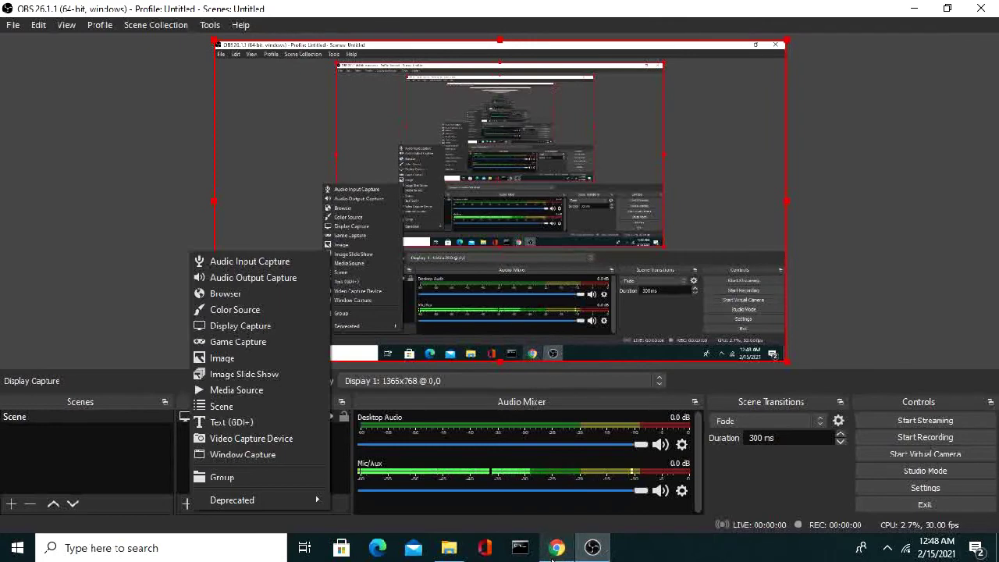
{"action": "mouse_move", "coordinate": [557, 548]}
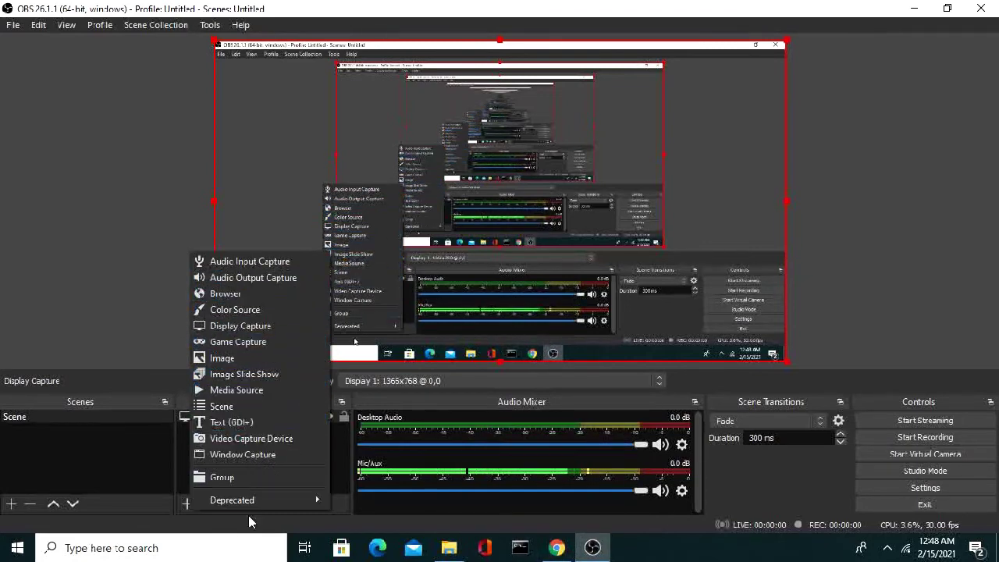
{"action": "left_click", "coordinate": [235, 457]}
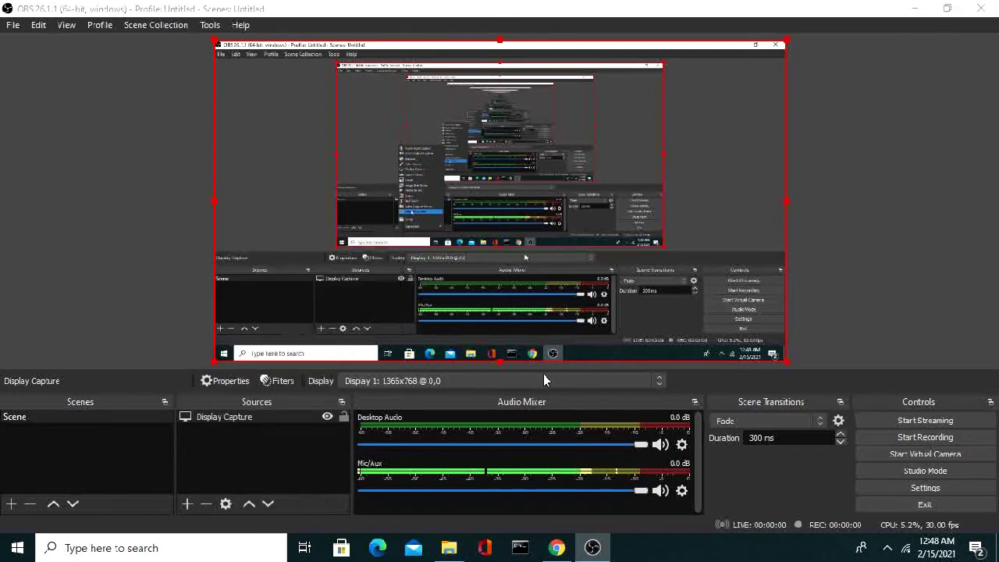